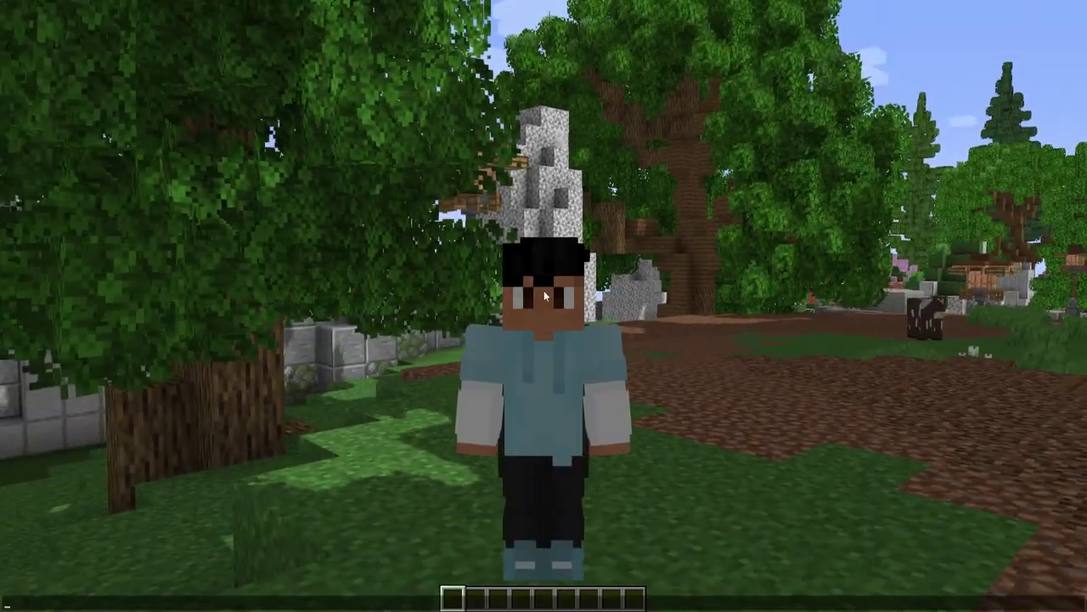
Check the WARP menu with /warp, then raise GUI Scale from 2 to 3 in Video Settings.
{"action": "type", "text": "/warp"}
{"action": "key", "text": "Return"}
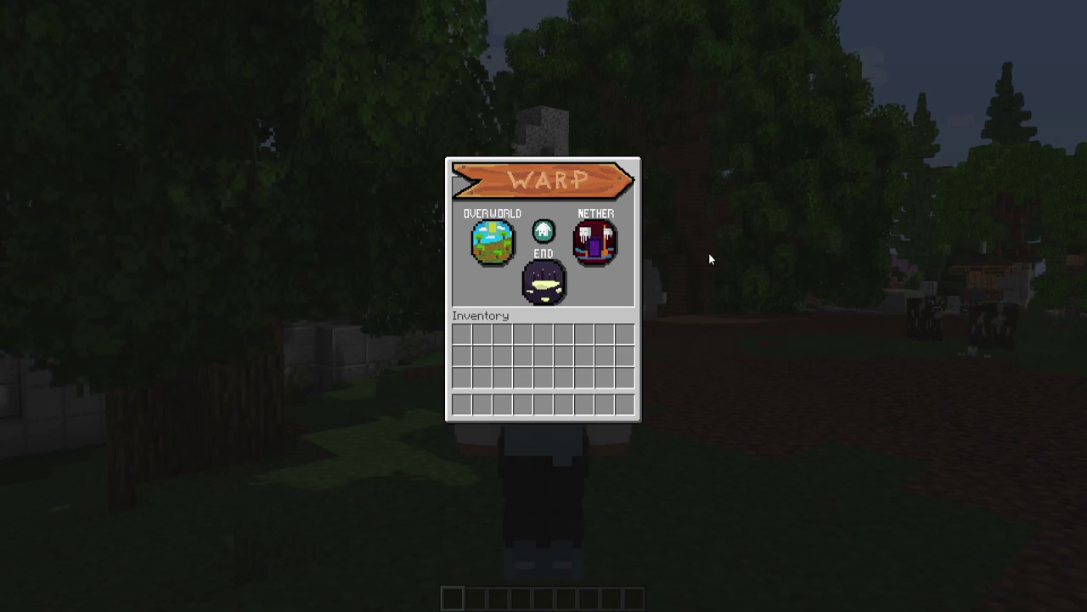
{"action": "key", "text": "Escape"}
{"action": "key", "text": "Escape"}
{"action": "left_click", "coordinate": [478, 234]}
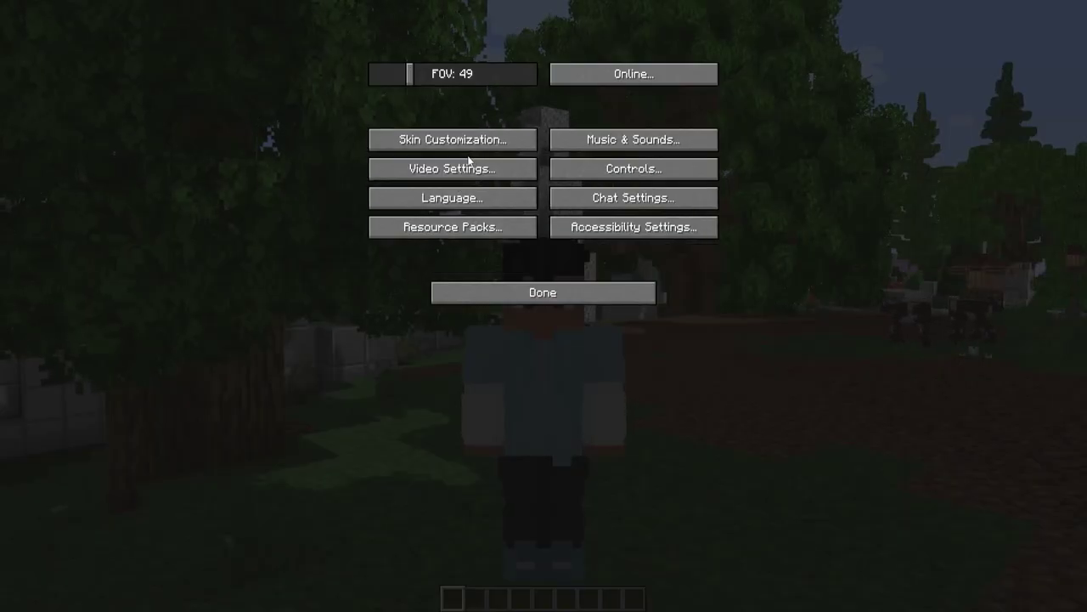
{"action": "left_click", "coordinate": [404, 166]}
{"action": "left_click", "coordinate": [454, 151]}
Reopen the WARP menu with /warp to see its texture at GUI scale 3.
{"action": "key", "text": "Escape"}
{"action": "key", "text": "Escape"}
{"action": "key", "text": "Escape"}
{"action": "type", "text": "/warp"}
{"action": "key", "text": "Return"}
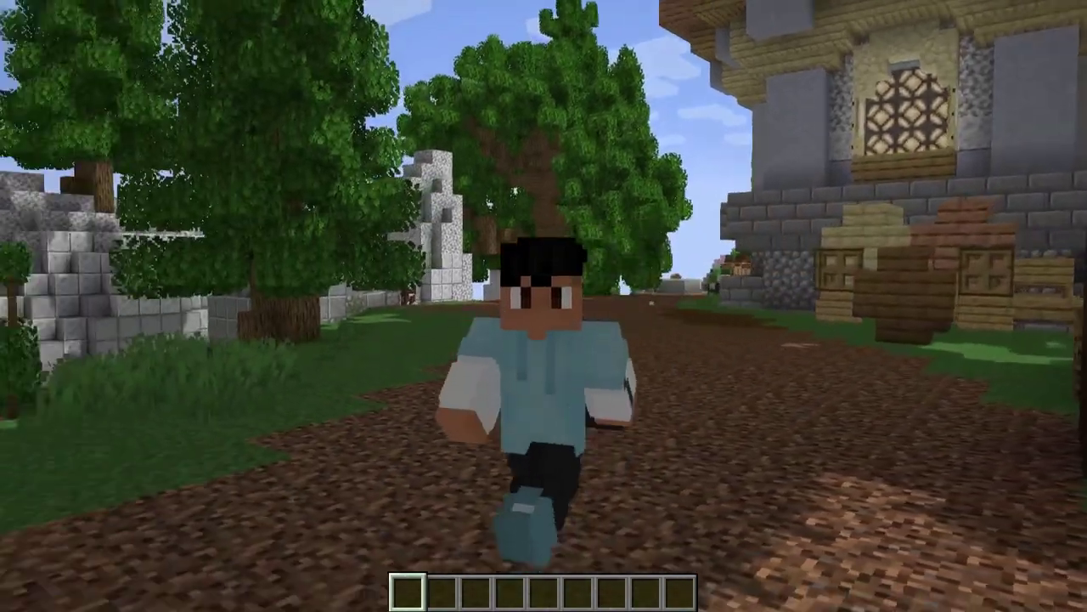
Close the WARP menu and run across the dirt terrace and flowery grass toward the village.
{"action": "key", "text": "w"}
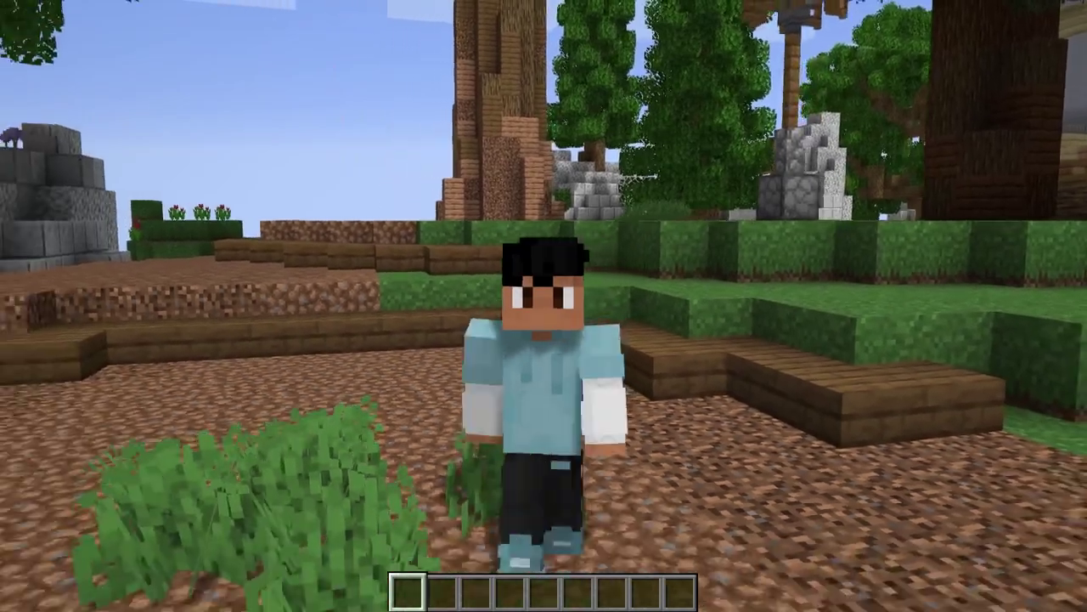
{"action": "key", "text": "w"}
{"action": "key", "text": "w"}
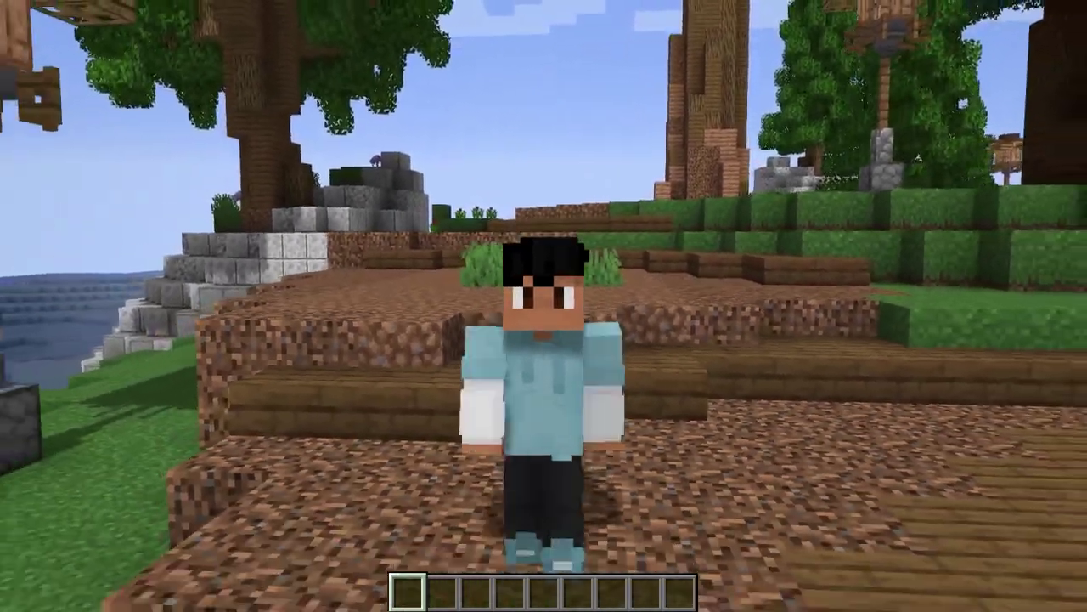
{"action": "key", "text": "w"}
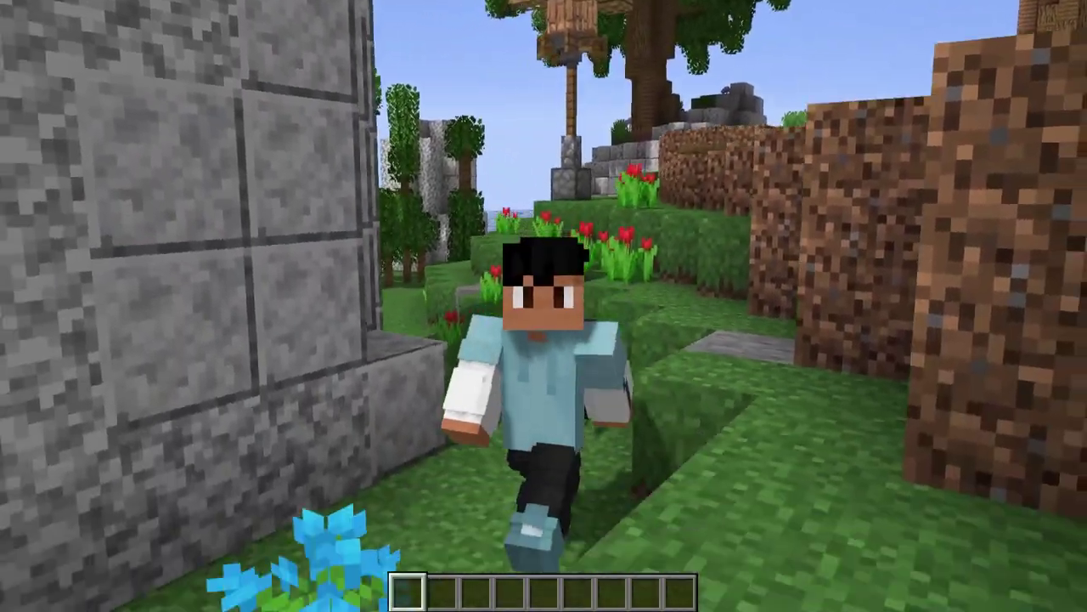
{"action": "key", "text": "w"}
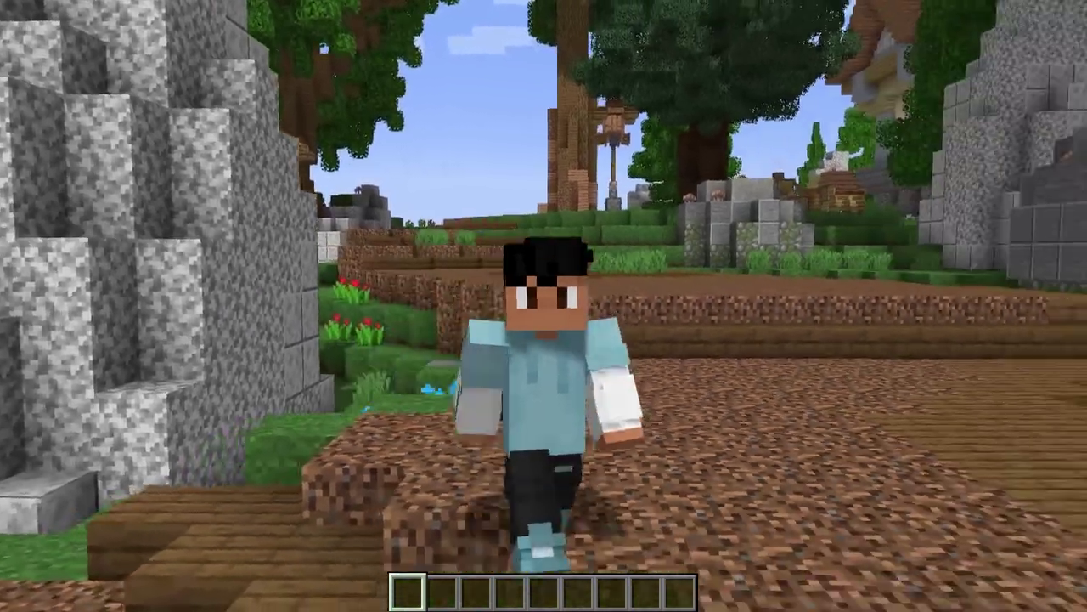
{"action": "key", "text": "w"}
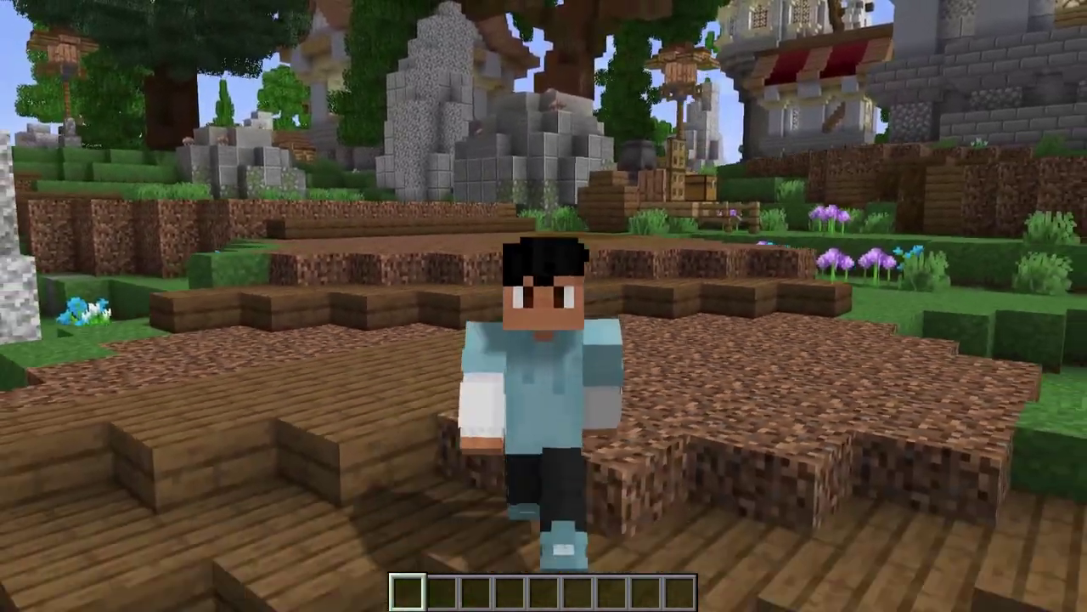
Walk along the sandy beach and dirt shore, past the wooden dock to the stone building.
{"action": "key", "text": "w"}
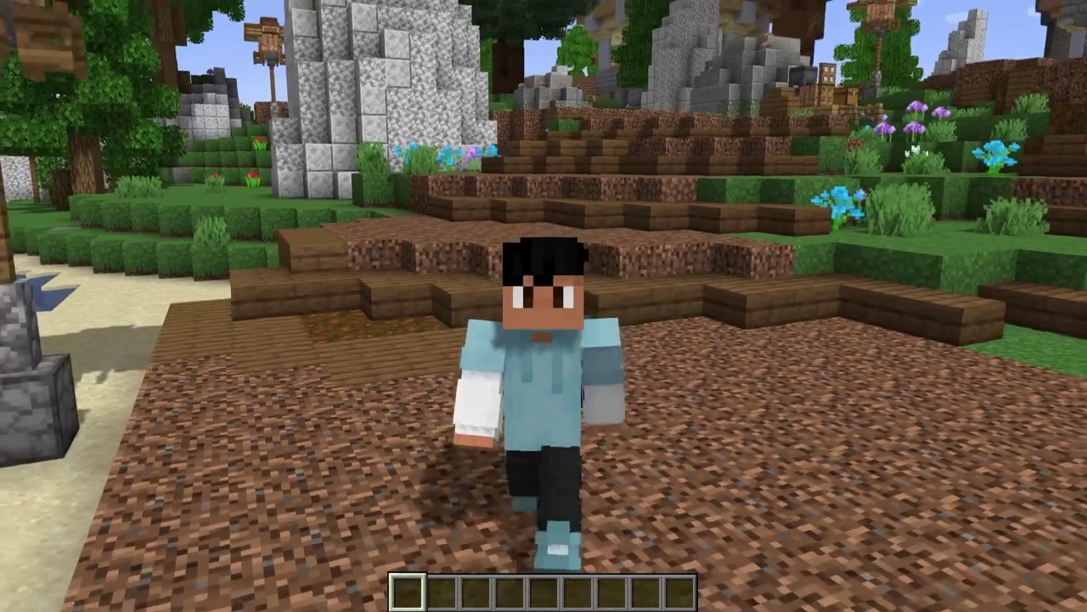
{"action": "key", "text": "w"}
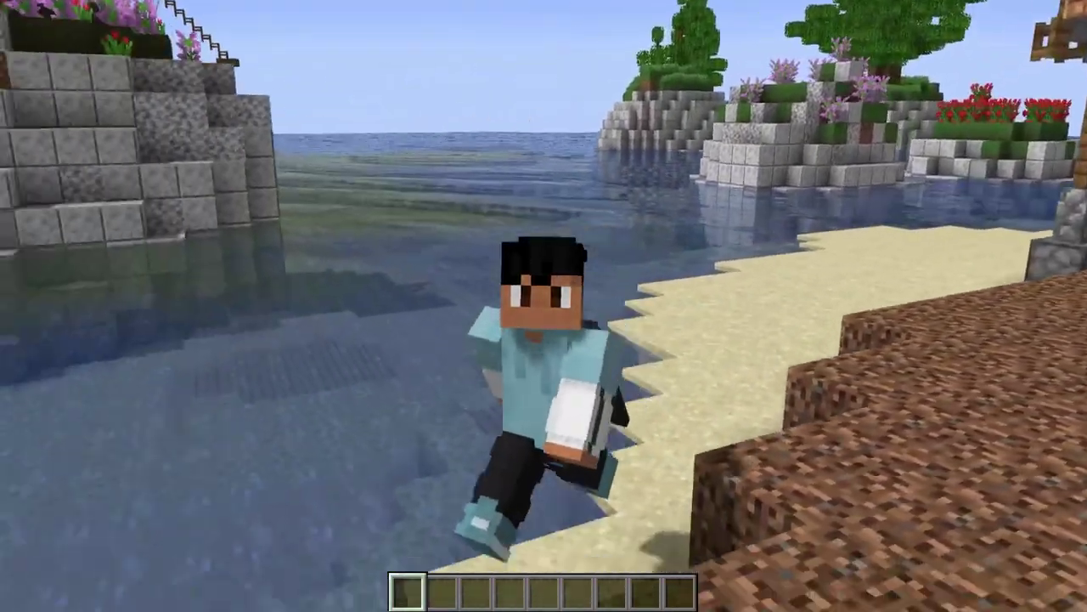
{"action": "key", "text": "w"}
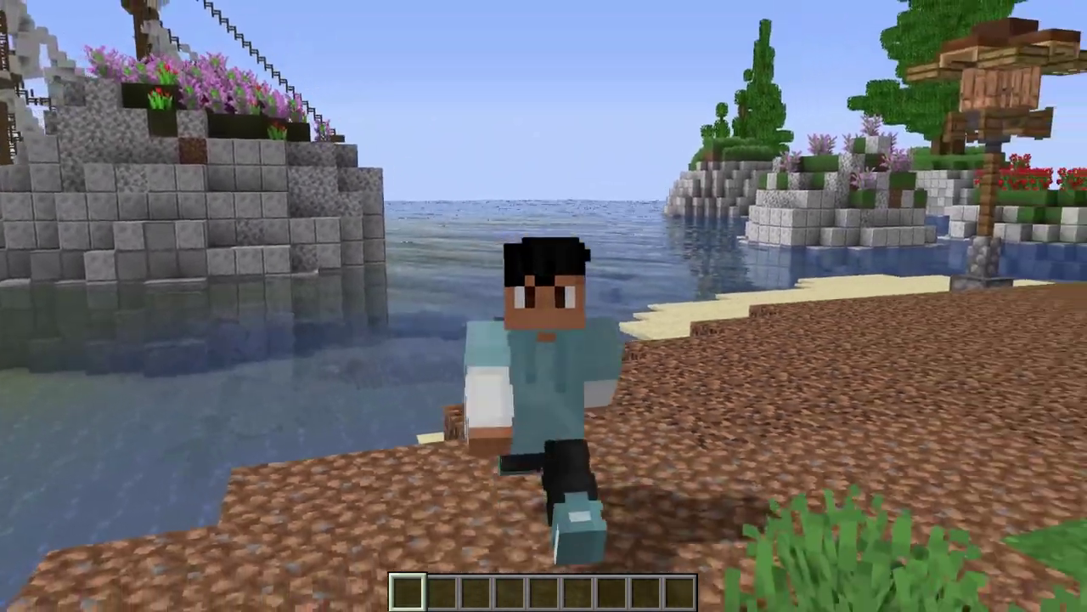
{"action": "key", "text": "w"}
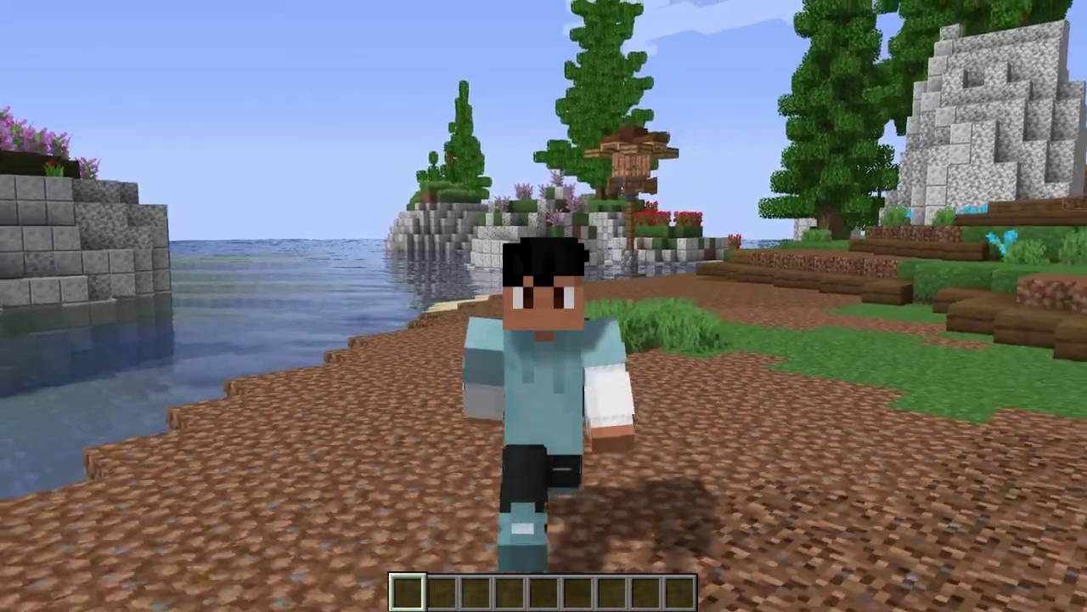
{"action": "key", "text": "w"}
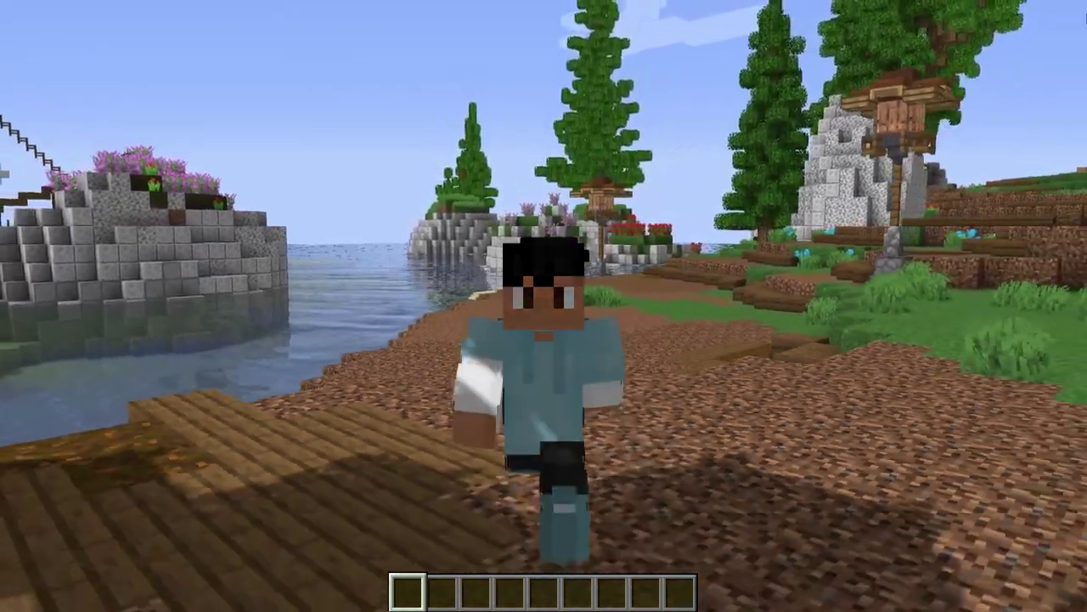
{"action": "key", "text": "w"}
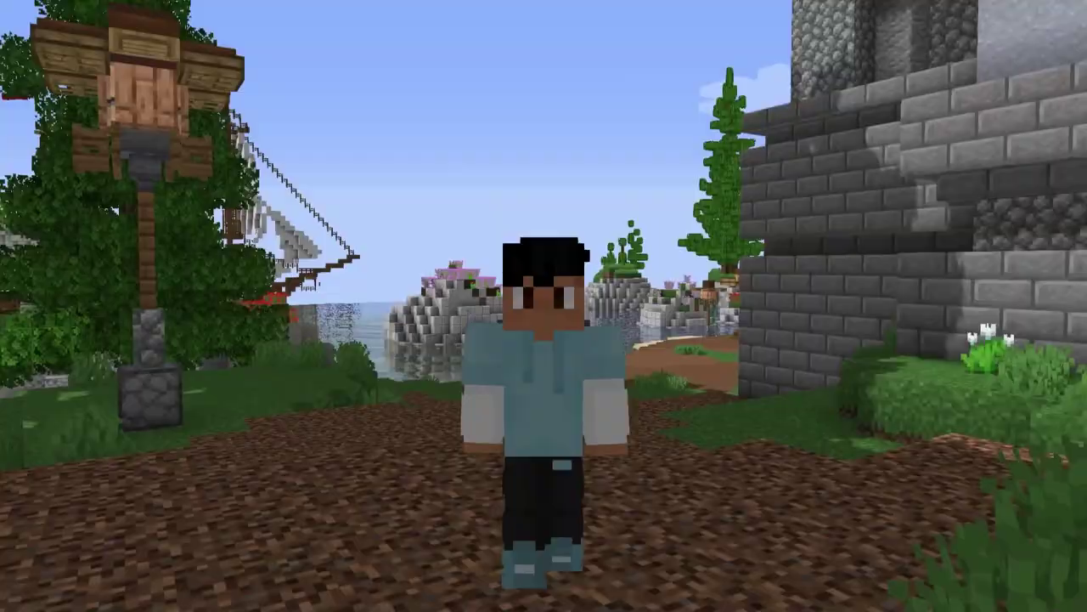
{"action": "key", "text": "w"}
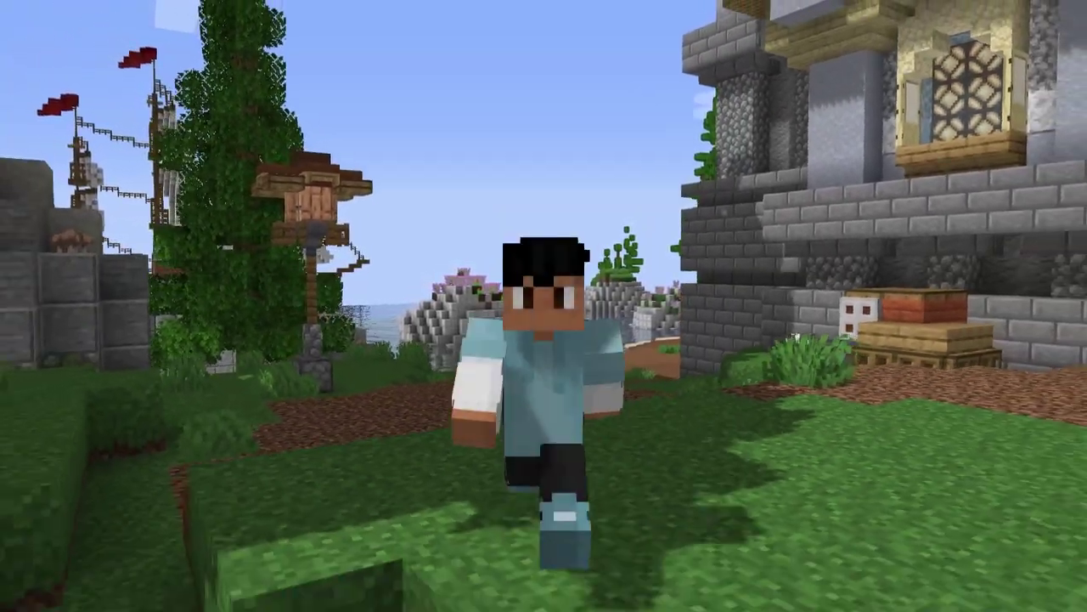
{"action": "key", "text": "w"}
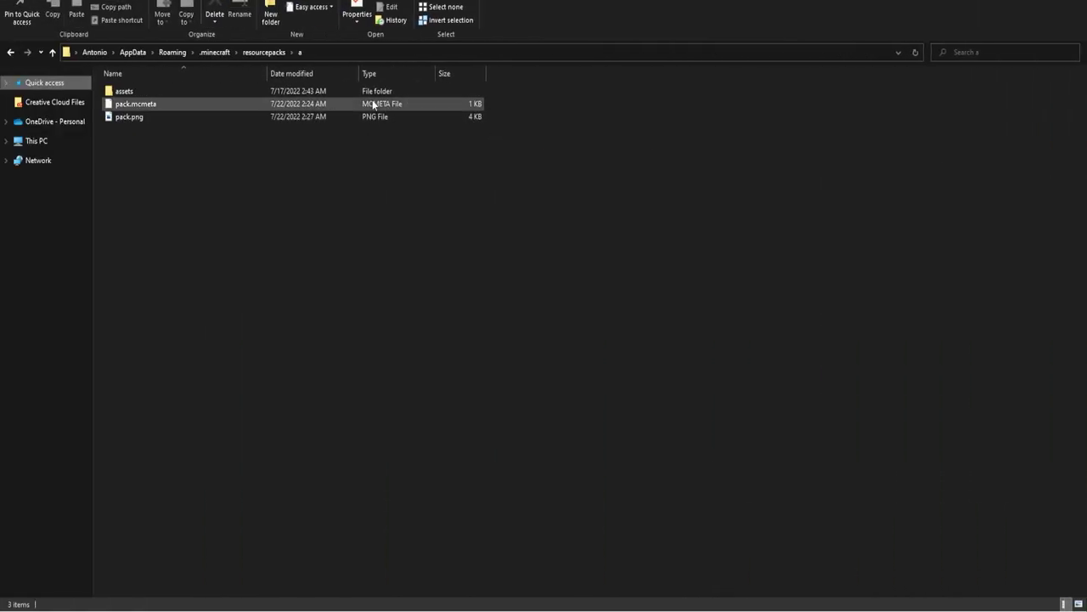
Navigate into assets/minecraft/font and open default.json with Notepad++.
{"action": "left_click_drag", "start_coordinate": [327, 173], "coordinate": [114, 91]}
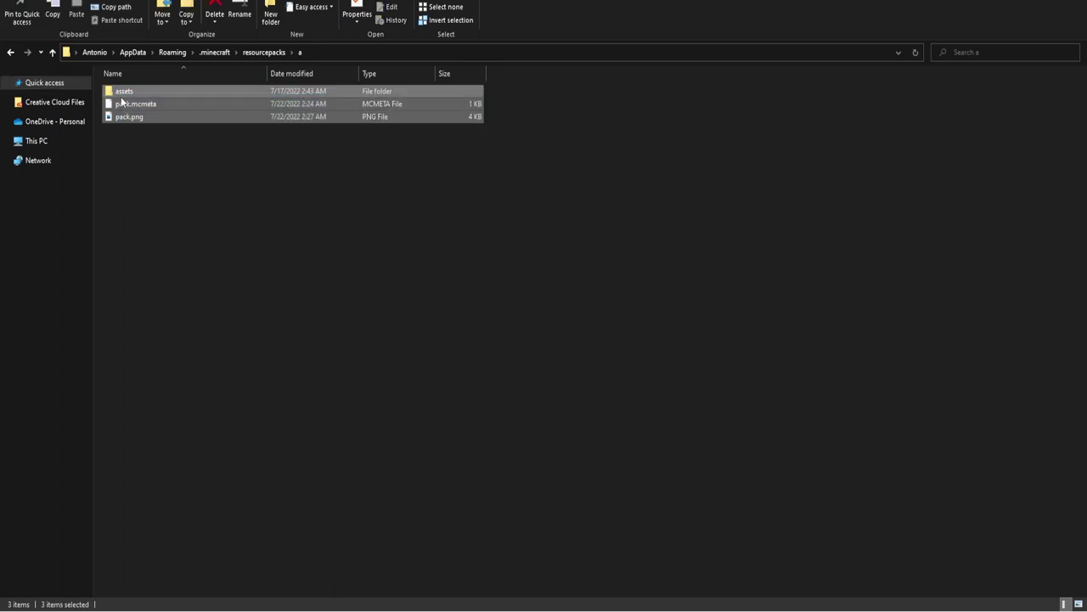
{"action": "double_click", "coordinate": [208, 91]}
{"action": "double_click", "coordinate": [200, 91]}
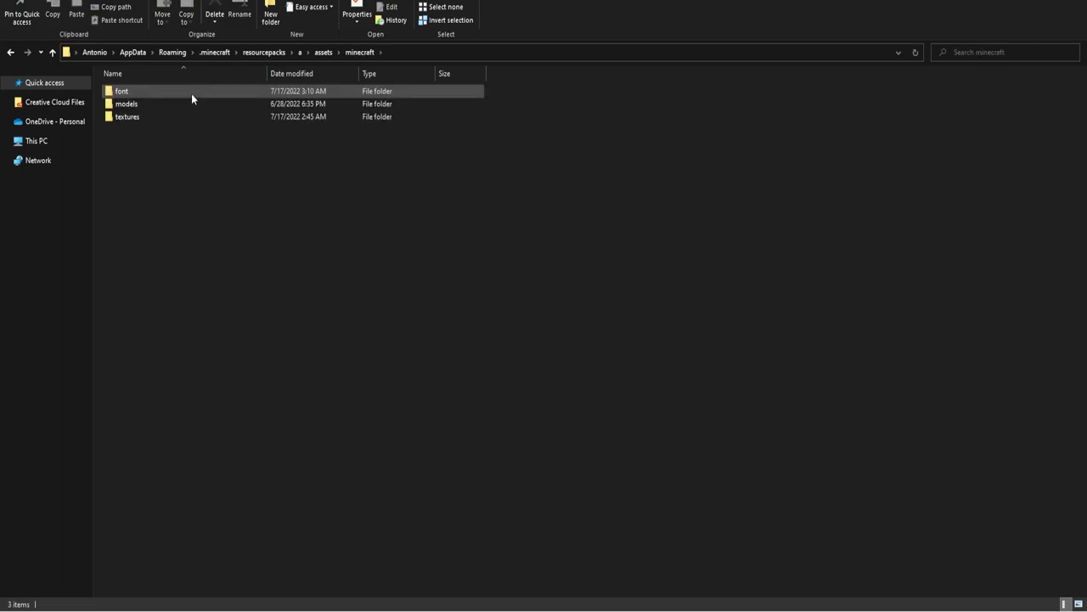
{"action": "double_click", "coordinate": [189, 92]}
{"action": "right_click", "coordinate": [157, 93]}
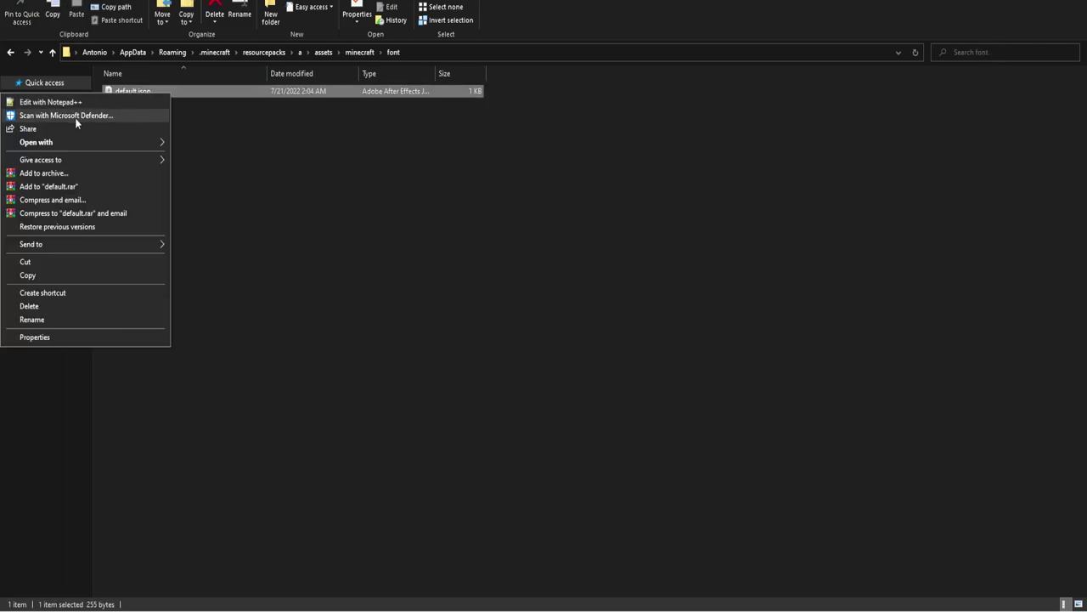
{"action": "left_click", "coordinate": [71, 101]}
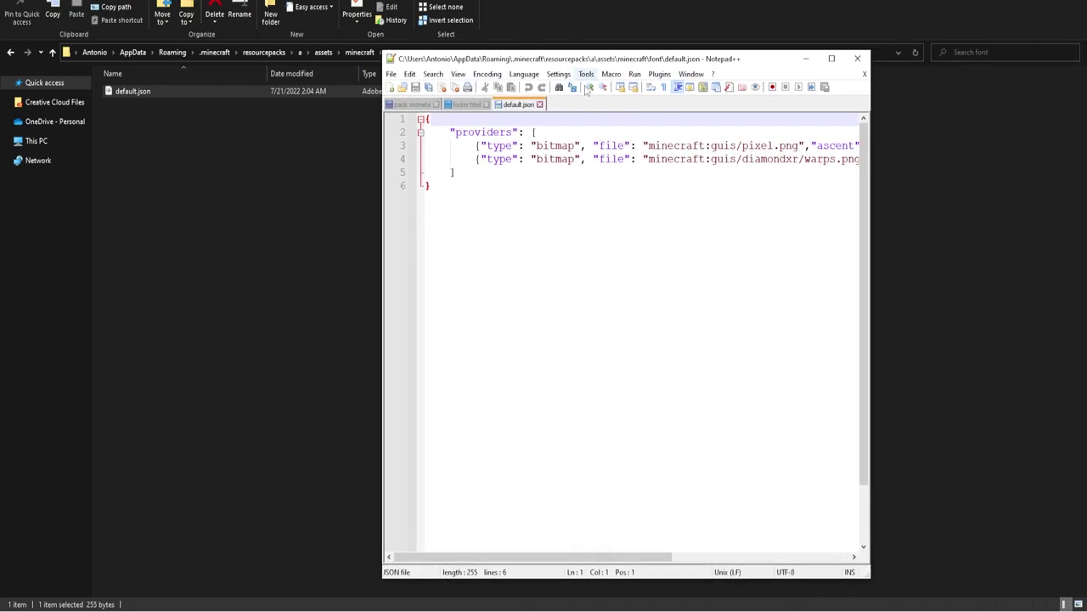
Highlight the /diamondxr/warps.png and pixel.png entries in default.json, then run /warp in Minecraft.
{"action": "left_click", "coordinate": [831, 58]}
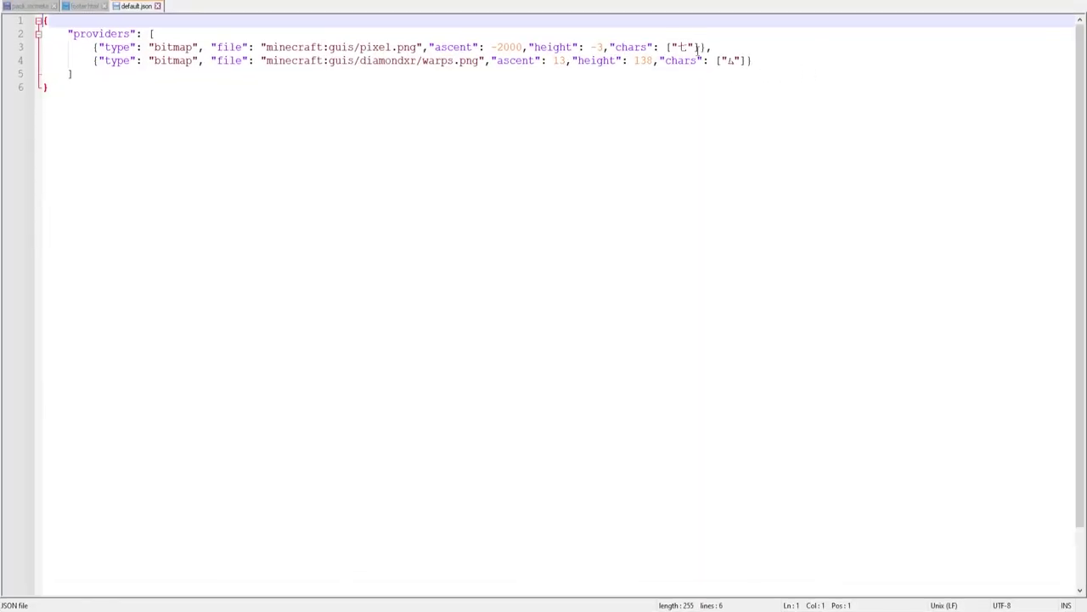
{"action": "left_click", "coordinate": [723, 61]}
{"action": "left_click_drag", "start_coordinate": [353, 61], "coordinate": [478, 60]}
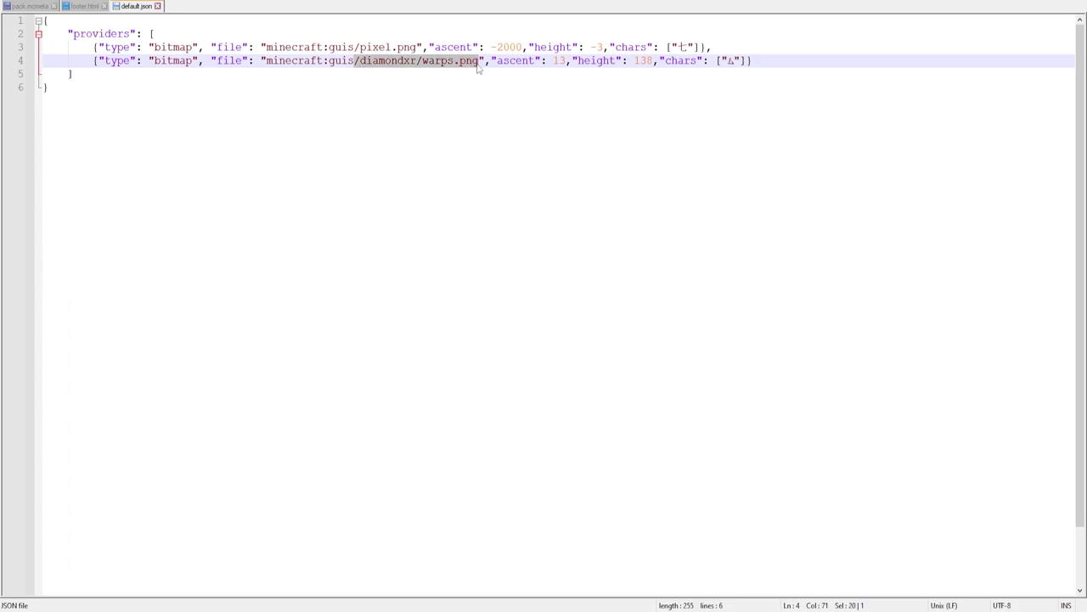
{"action": "double_click", "coordinate": [682, 47]}
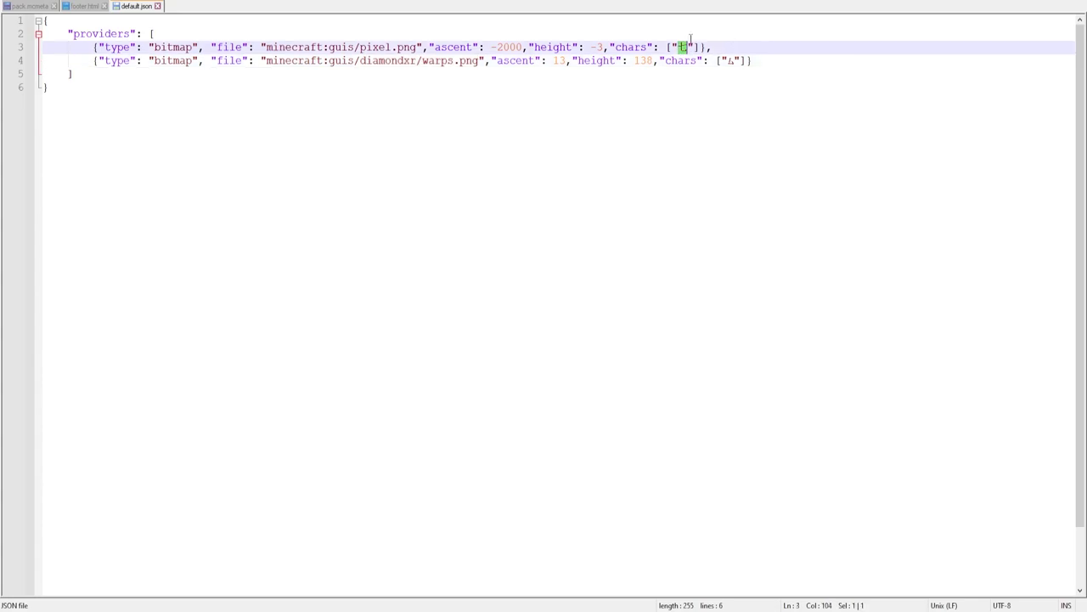
{"action": "left_click_drag", "start_coordinate": [360, 49], "coordinate": [404, 53]}
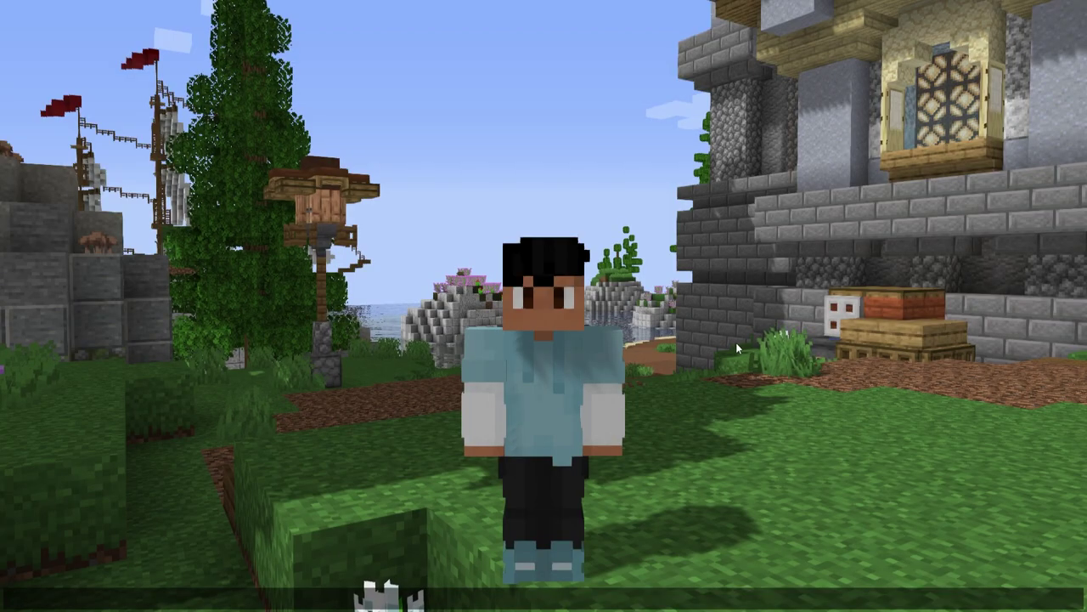
{"action": "type", "text": "/warp"}
{"action": "key", "text": "Return"}
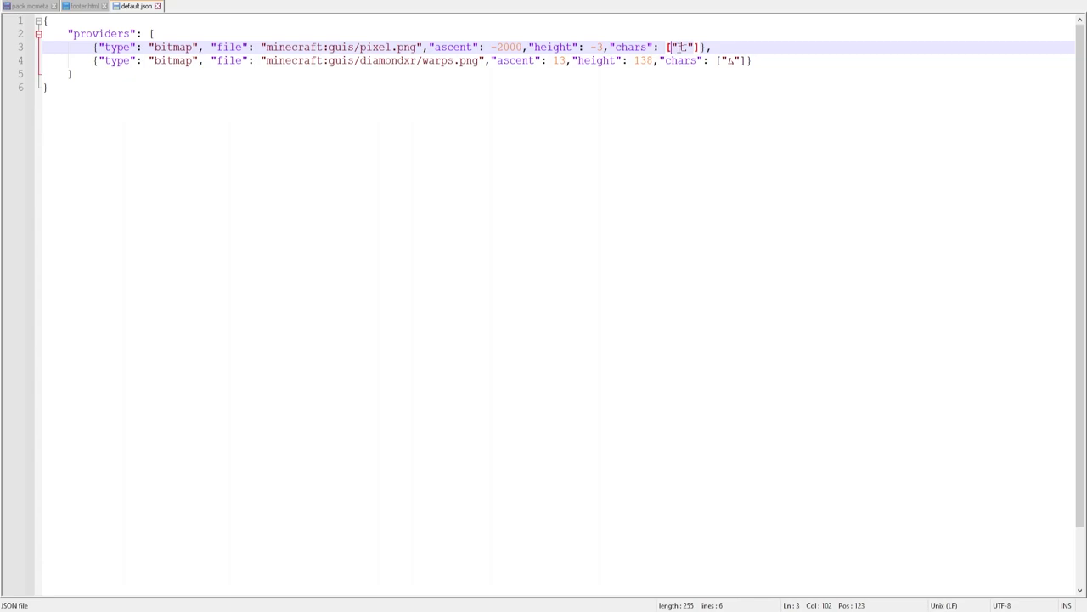
{"action": "key", "text": "shift+Right"}
{"action": "left_click_drag", "start_coordinate": [491, 47], "coordinate": [518, 47]}
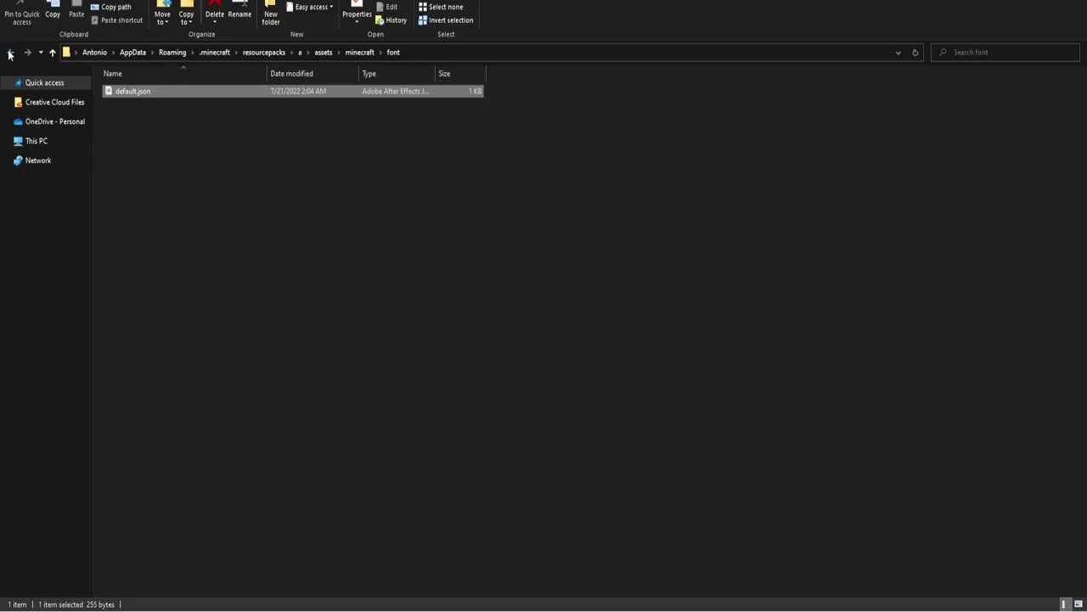
Browse the pack's models folder, looking inside its guis and item subfolders.
{"action": "left_click", "coordinate": [11, 54]}
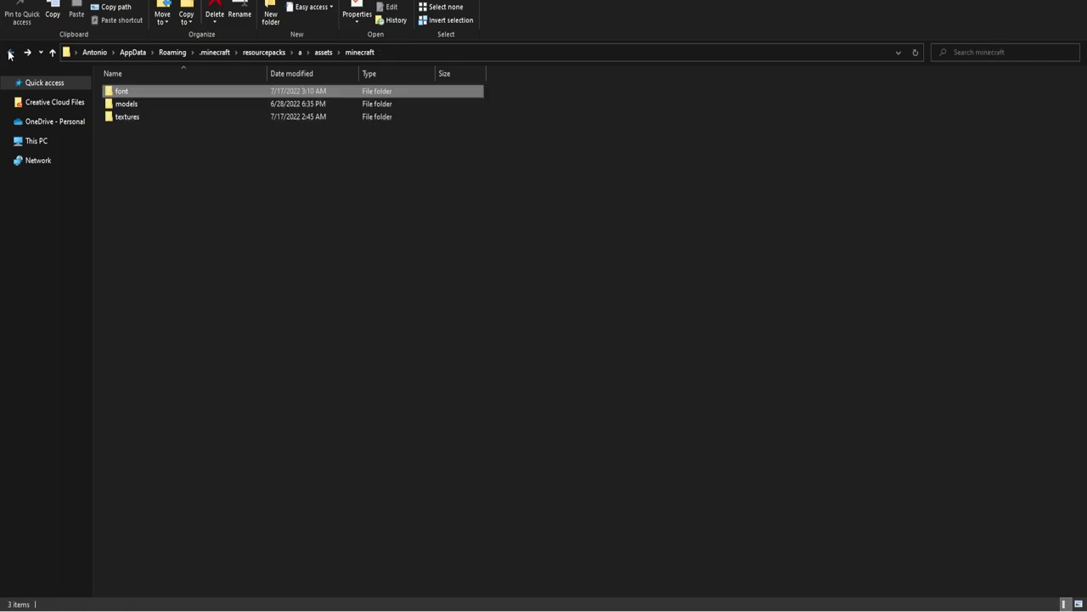
{"action": "double_click", "coordinate": [105, 104]}
{"action": "double_click", "coordinate": [120, 91]}
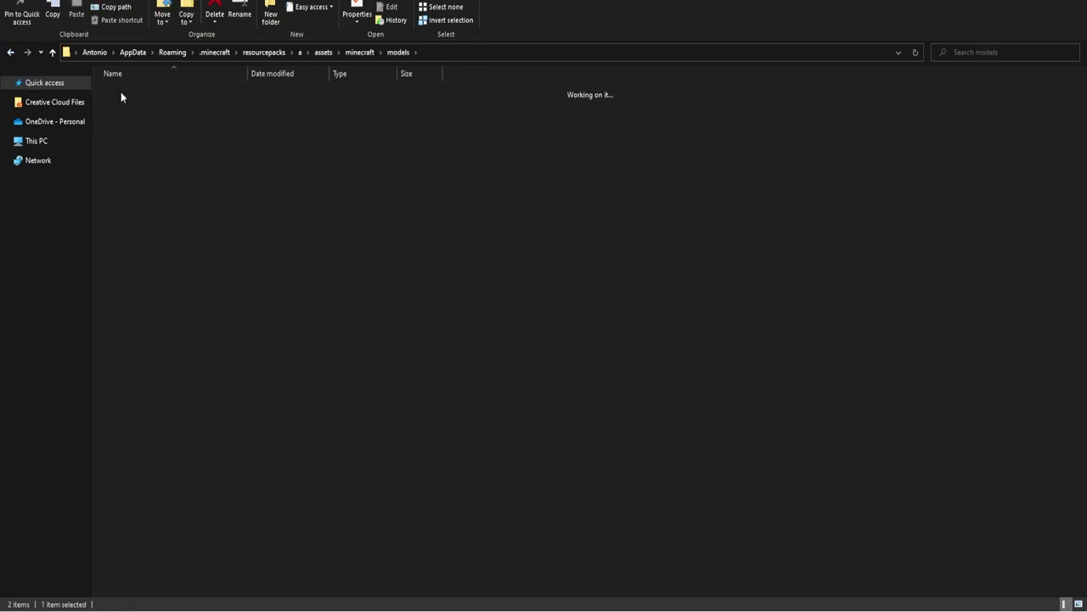
{"action": "left_click", "coordinate": [10, 52]}
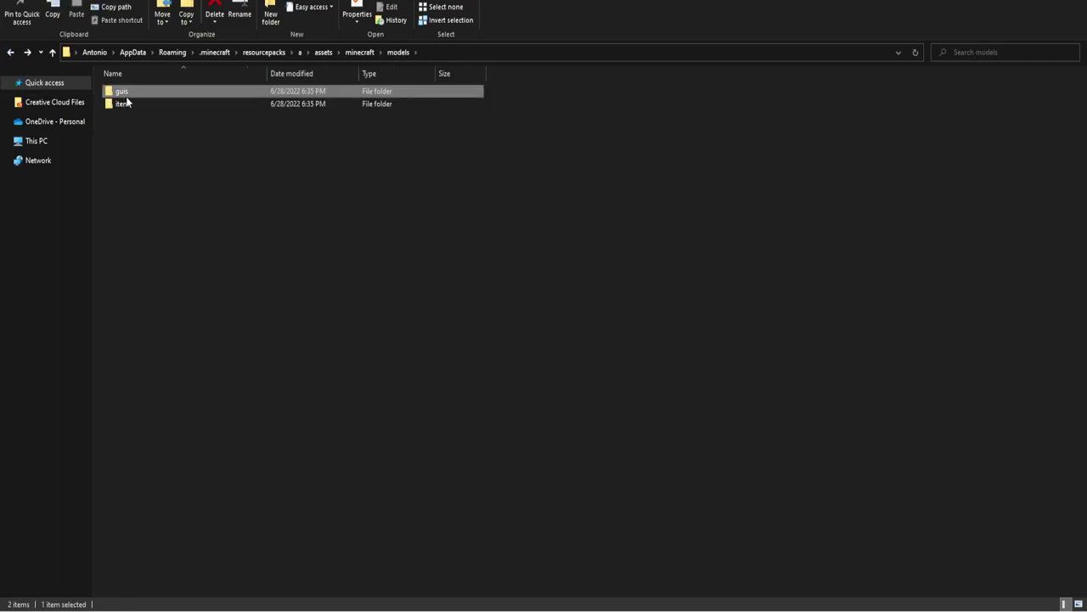
{"action": "double_click", "coordinate": [126, 98]}
{"action": "left_click", "coordinate": [10, 52]}
{"action": "left_click", "coordinate": [136, 105]}
{"action": "double_click", "coordinate": [136, 106]}
{"action": "left_click", "coordinate": [15, 55]}
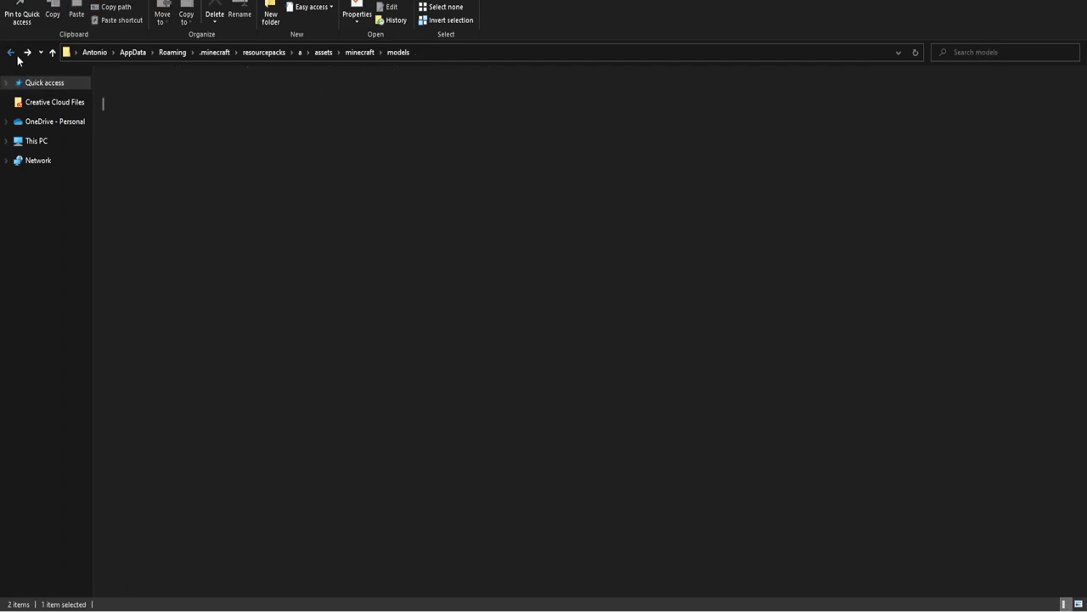
Open textures/guis/diamondxr, preview warps.png, close it and go back up two folders.
{"action": "double_click", "coordinate": [137, 113]}
{"action": "double_click", "coordinate": [131, 123]}
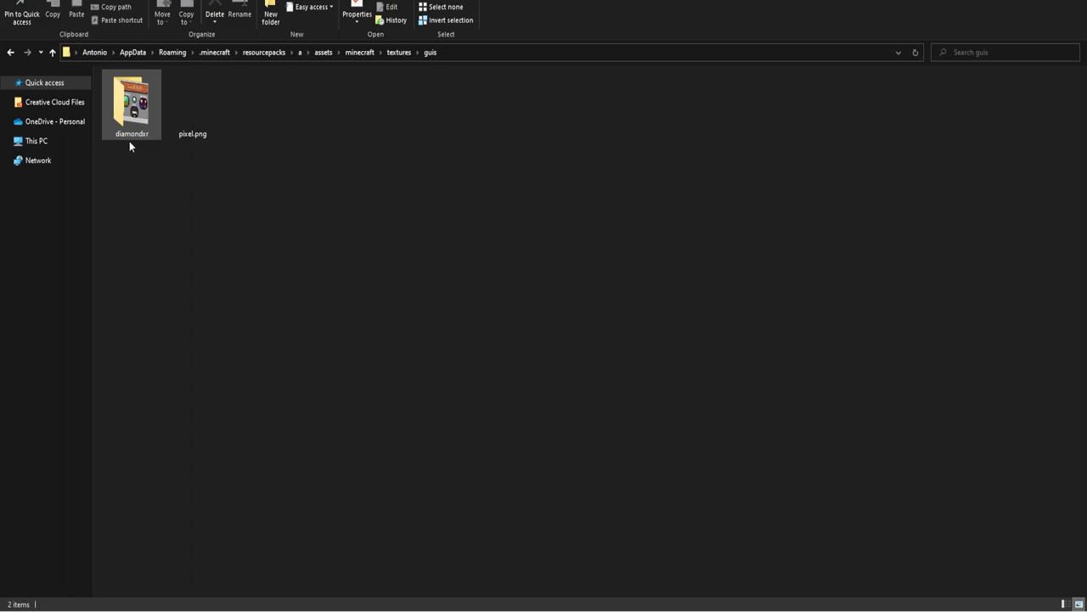
{"action": "left_click", "coordinate": [188, 126]}
{"action": "double_click", "coordinate": [140, 114]}
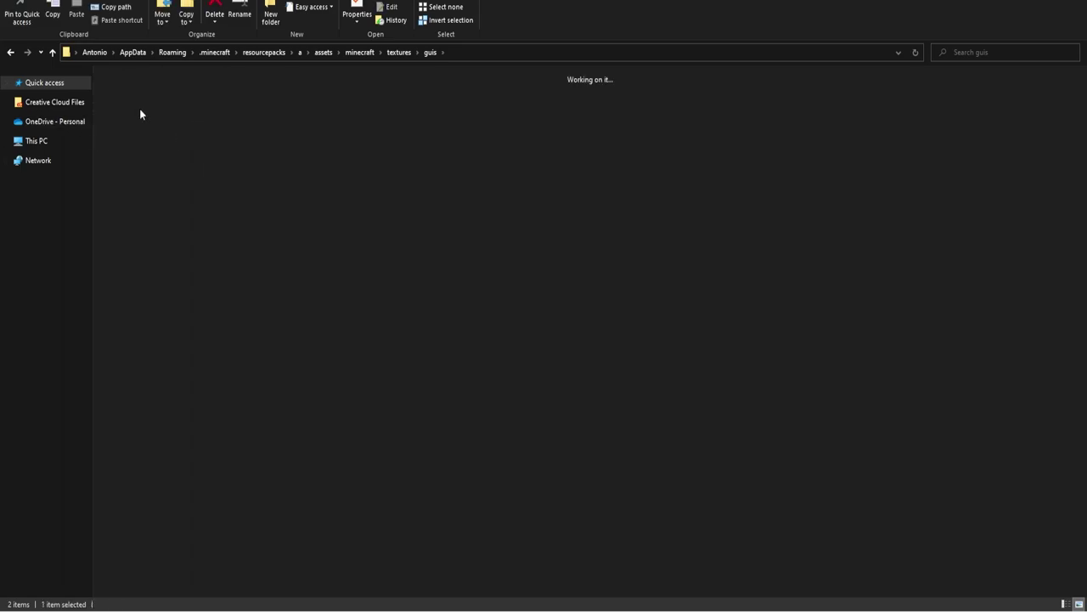
{"action": "double_click", "coordinate": [136, 109]}
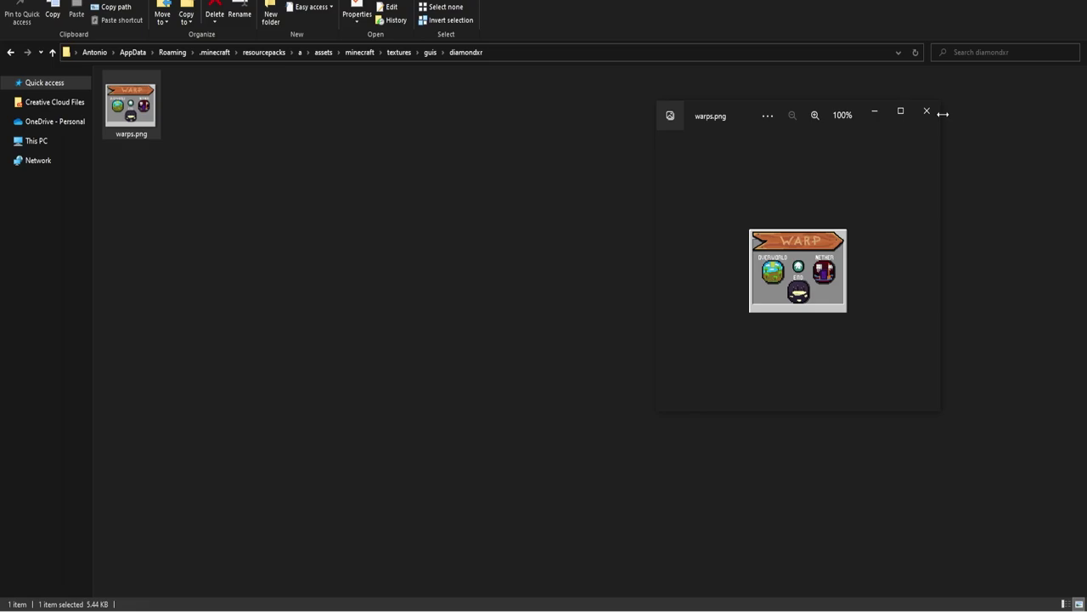
{"action": "left_click", "coordinate": [928, 113]}
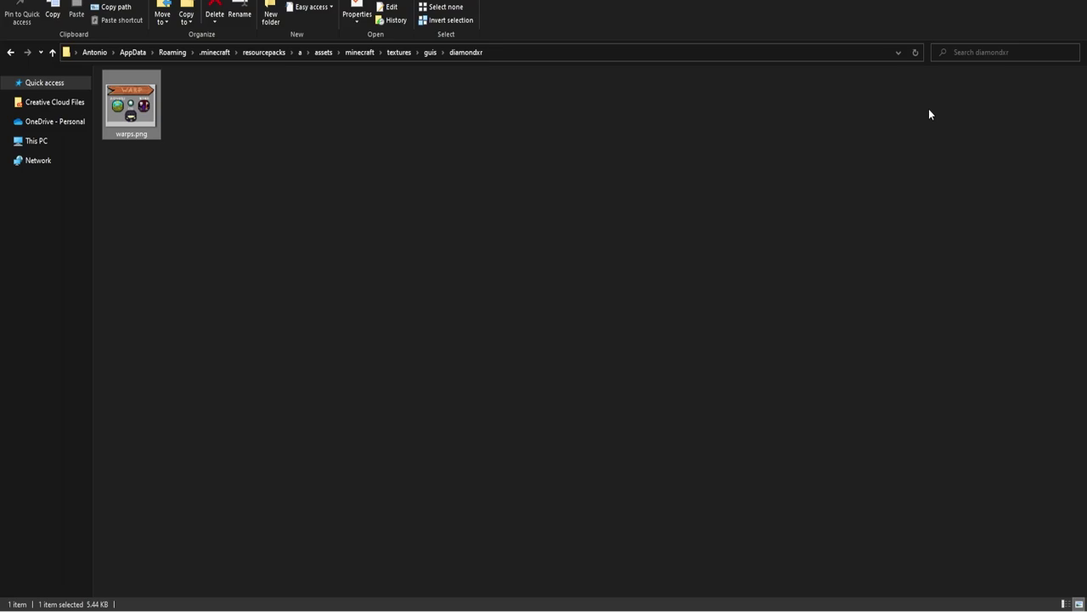
{"action": "left_click", "coordinate": [11, 53]}
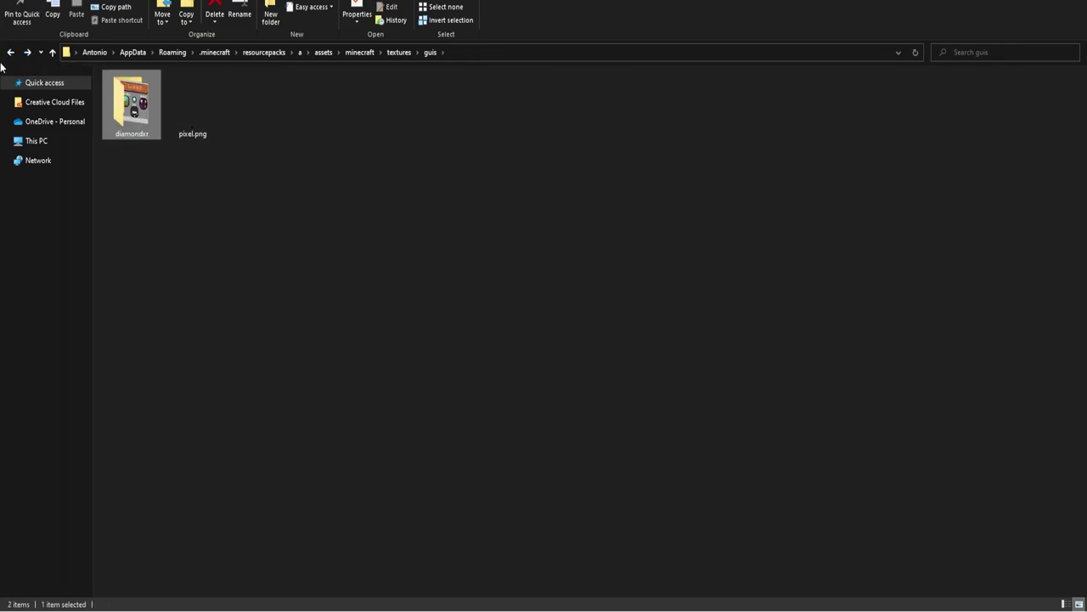
{"action": "left_click", "coordinate": [10, 53]}
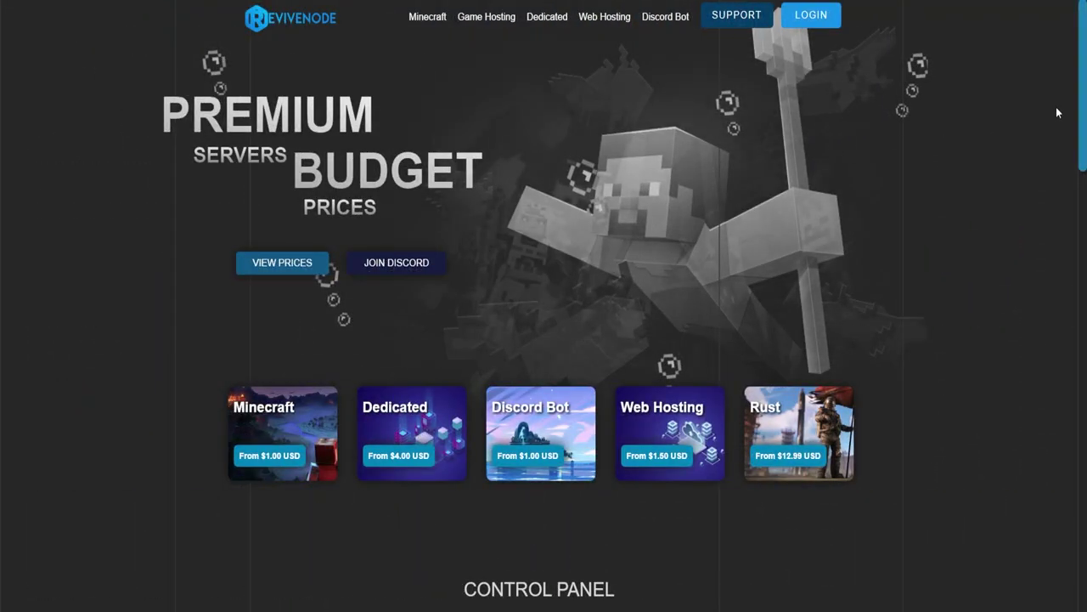
Open the Content downloads page and highlight the Sign Gui and Trash Pack downloads.
{"action": "left_click_drag", "start_coordinate": [1082, 109], "coordinate": [1085, 560]}
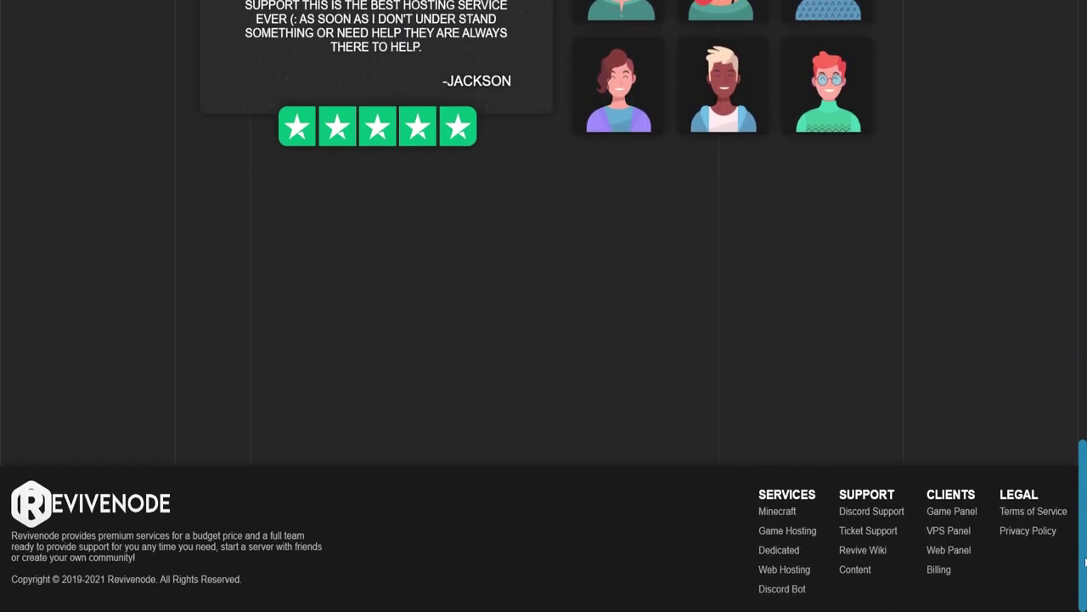
{"action": "left_click", "coordinate": [845, 569]}
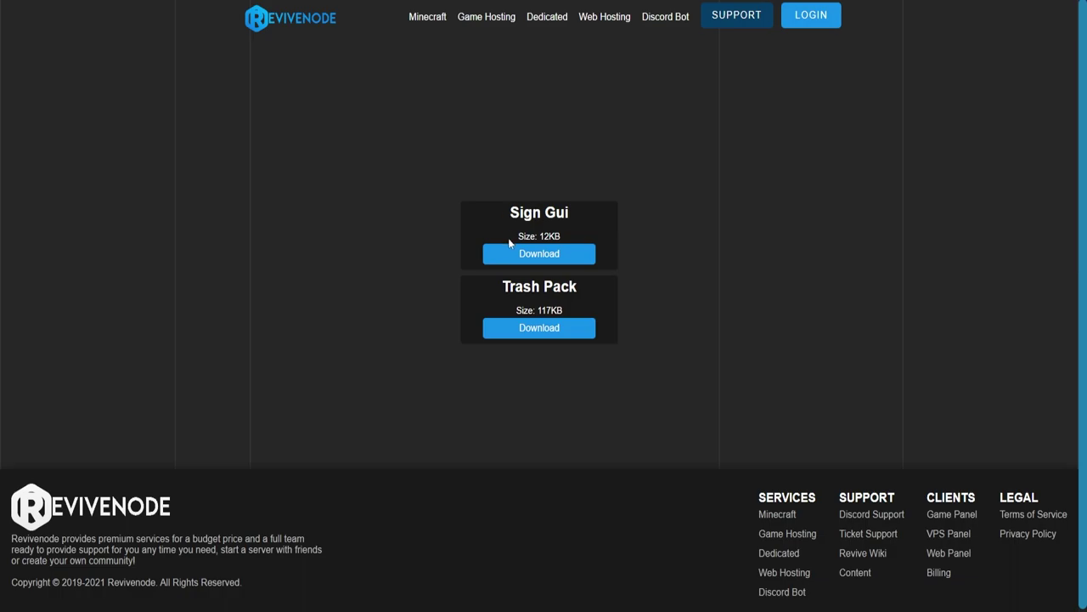
{"action": "left_click_drag", "start_coordinate": [510, 244], "coordinate": [511, 214]}
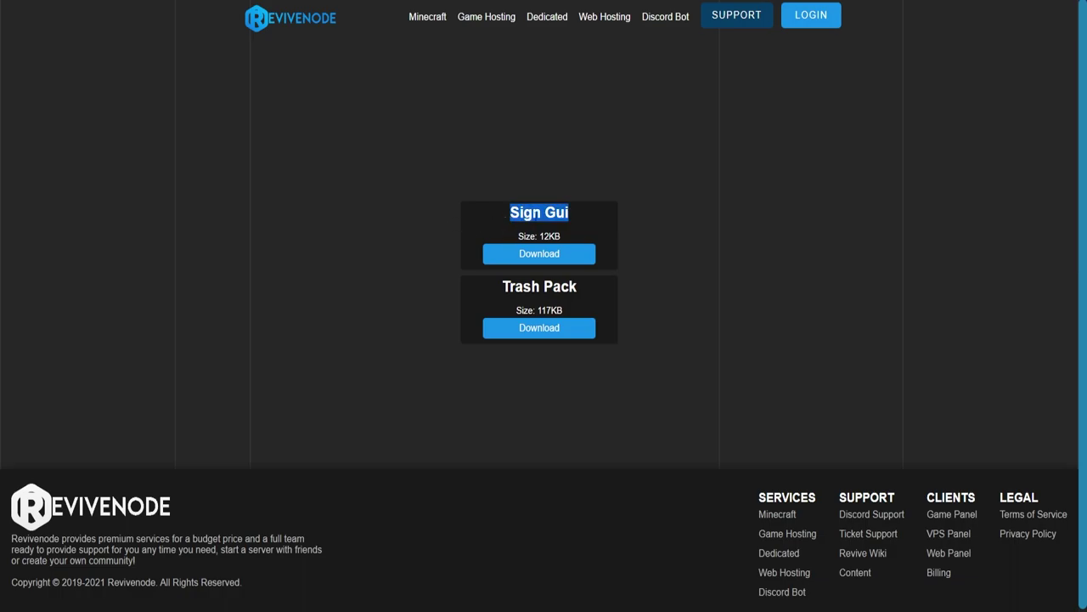
{"action": "left_click_drag", "start_coordinate": [501, 287], "coordinate": [605, 294]}
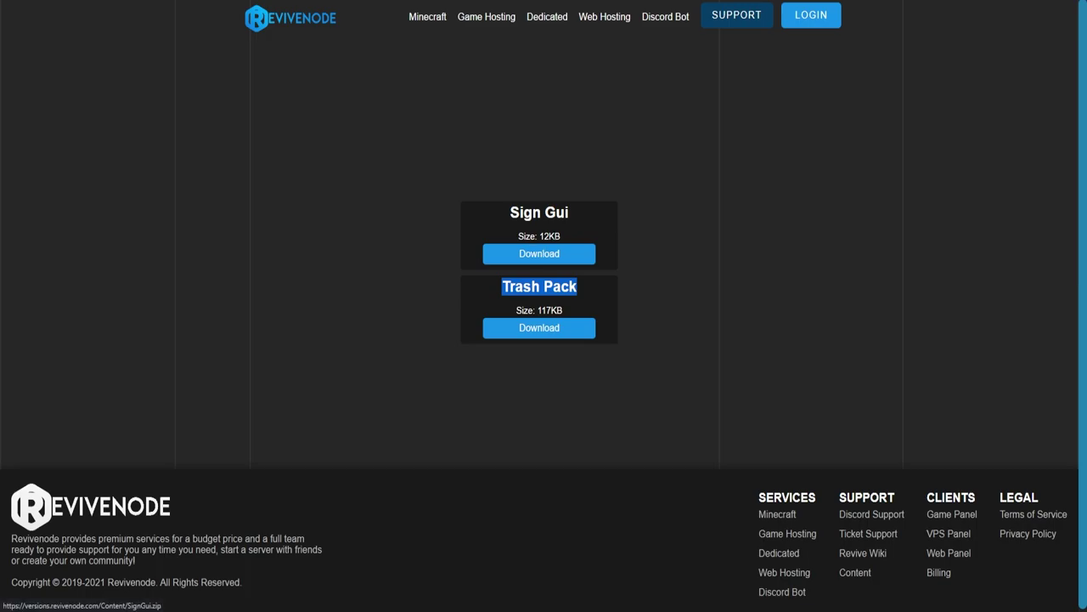
Go to the Minecraft hosting page and scroll down to the Premium plan cards.
{"action": "left_click", "coordinate": [550, 176]}
{"action": "left_click", "coordinate": [434, 19]}
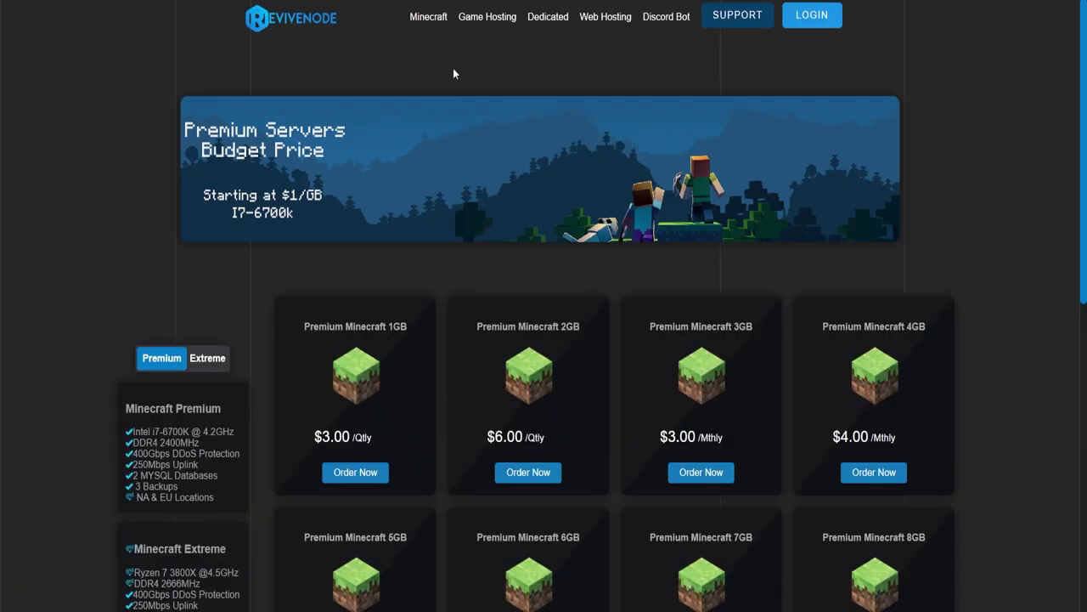
{"action": "scroll", "coordinate": [537, 146], "scroll_direction": "down", "scroll_amount": 3}
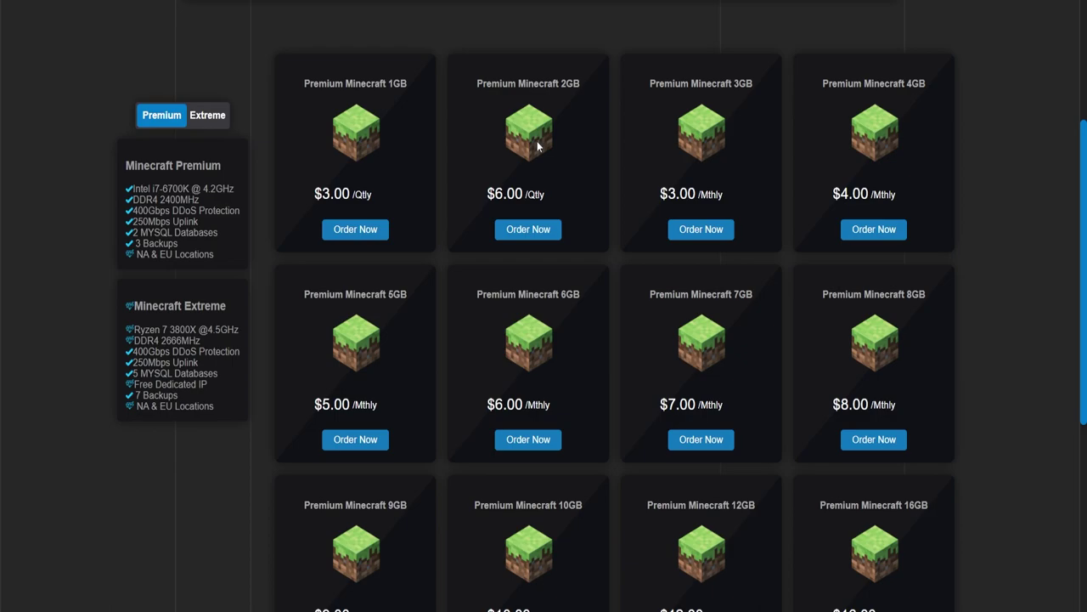